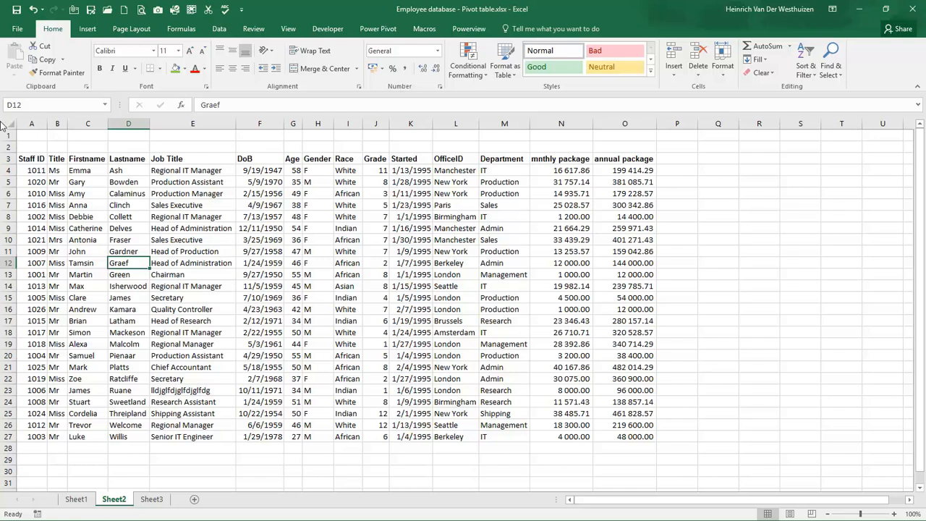
Step: Convert the employee data in A3:O27 into a table, keeping the first row as headers
{"action": "left_click", "coordinate": [231, 264]}
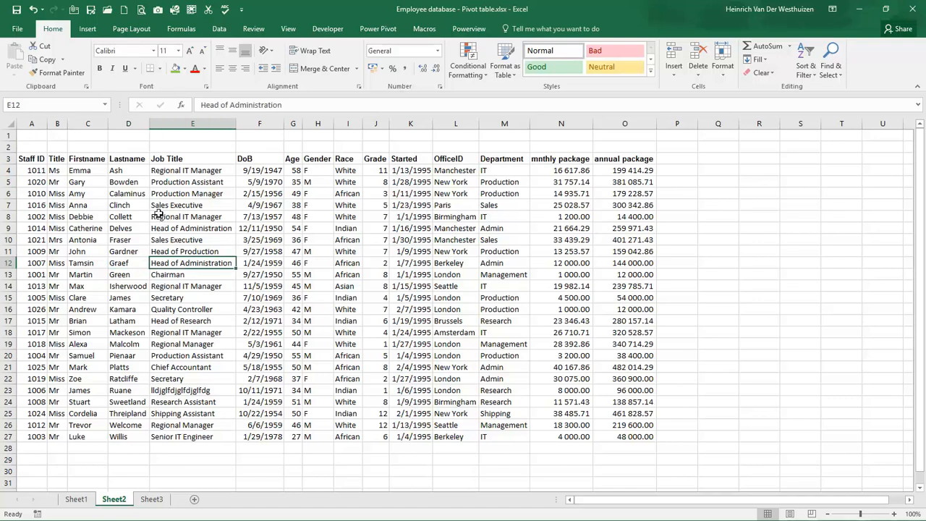
{"action": "left_click", "coordinate": [88, 32]}
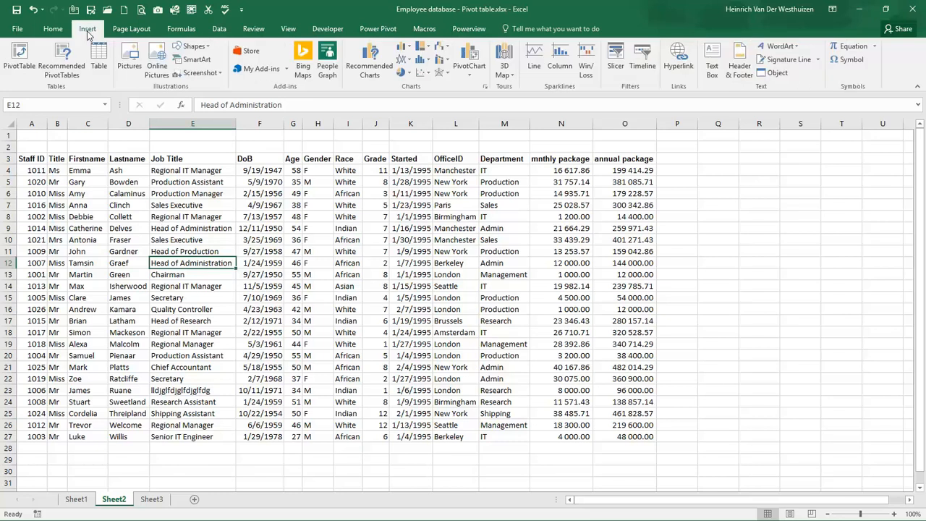
{"action": "left_click", "coordinate": [105, 56]}
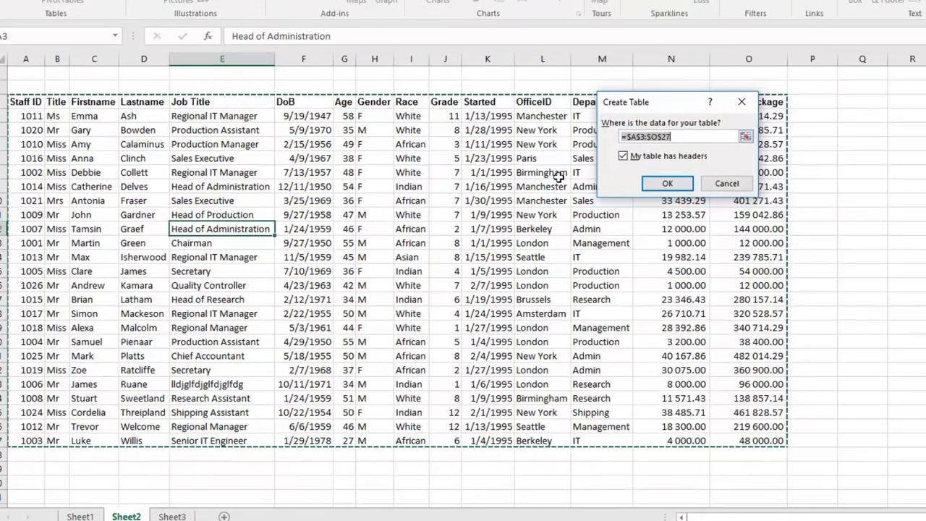
{"action": "left_click", "coordinate": [664, 183]}
{"action": "left_click", "coordinate": [621, 186]}
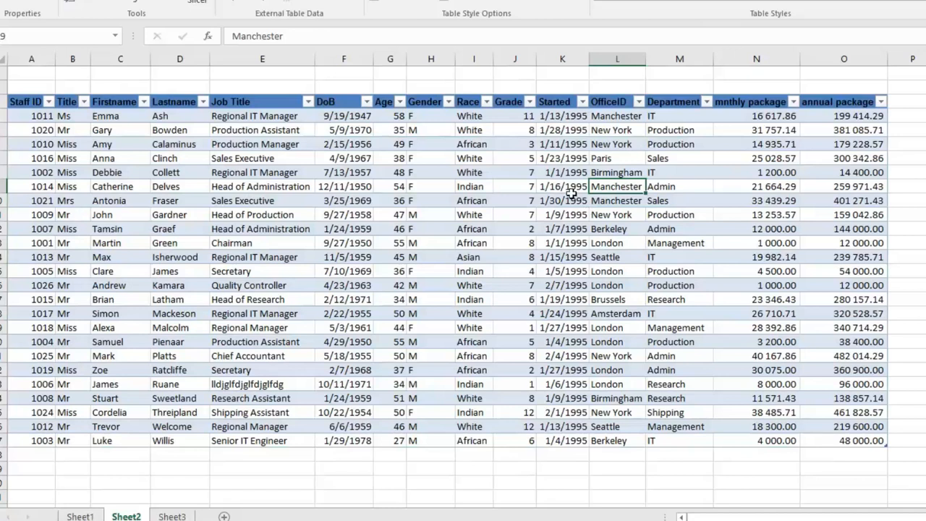
Step: Copy the last two table rows, Staff IDs 1012 and 1003, and paste them directly below the table from A28
{"action": "left_click", "coordinate": [43, 426]}
{"action": "left_click_drag", "start_coordinate": [75, 426], "coordinate": [843, 441]}
{"action": "key", "text": "ctrl+c"}
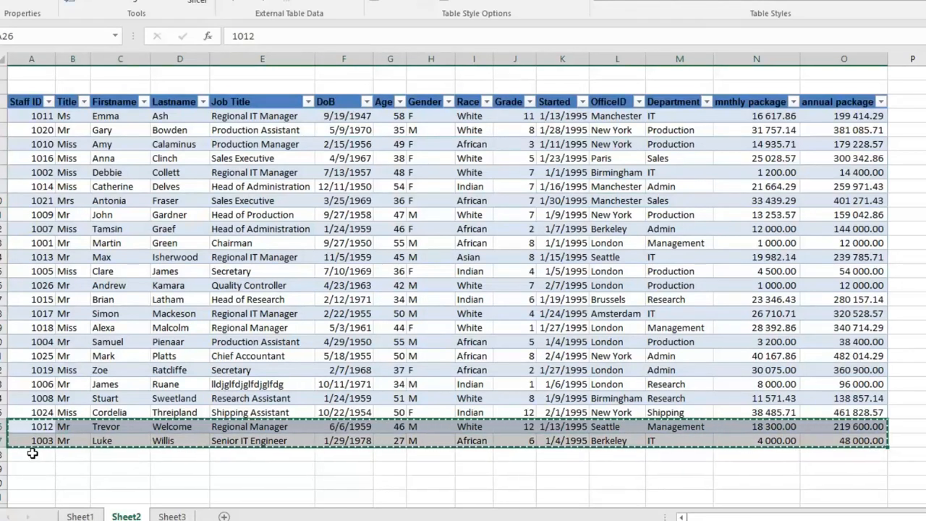
{"action": "left_click", "coordinate": [32, 452]}
{"action": "key", "text": "ctrl+v"}
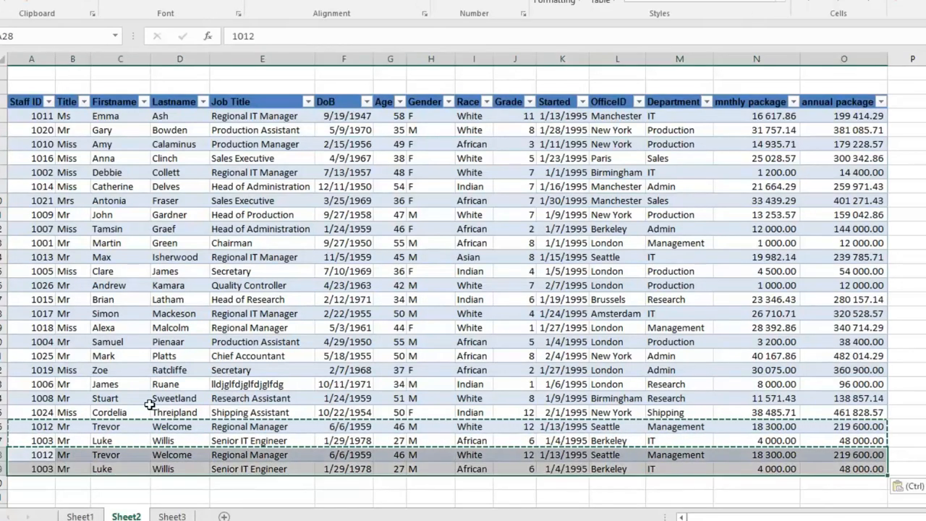
{"action": "left_click", "coordinate": [180, 399]}
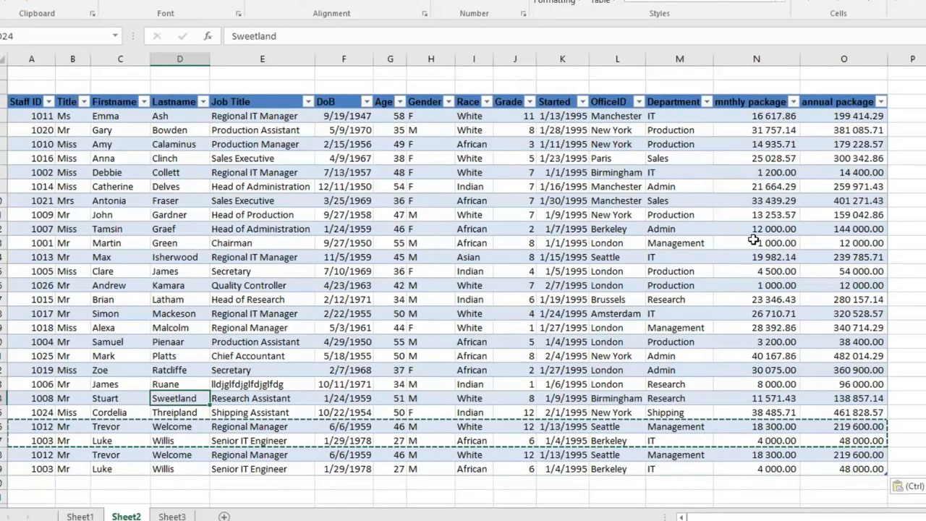
Step: Duplicate the annual package column, header included, into column P beside the table and check its formula and header
{"action": "mouse_move", "coordinate": [832, 102]}
{"action": "left_mouse_down"}
{"action": "mouse_move", "coordinate": [827, 384]}
{"action": "mouse_move", "coordinate": [841, 482]}
{"action": "mouse_move", "coordinate": [846, 464]}
{"action": "left_mouse_up"}
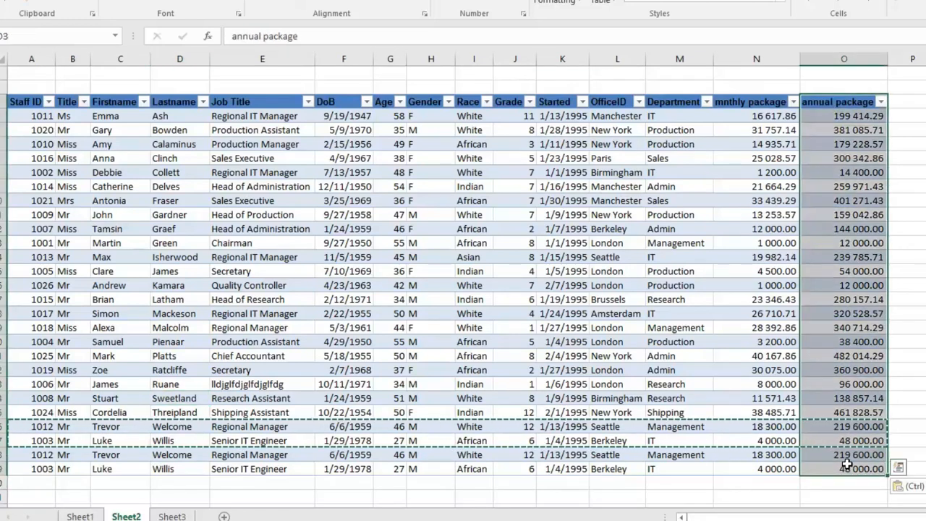
{"action": "key", "text": "ctrl+c"}
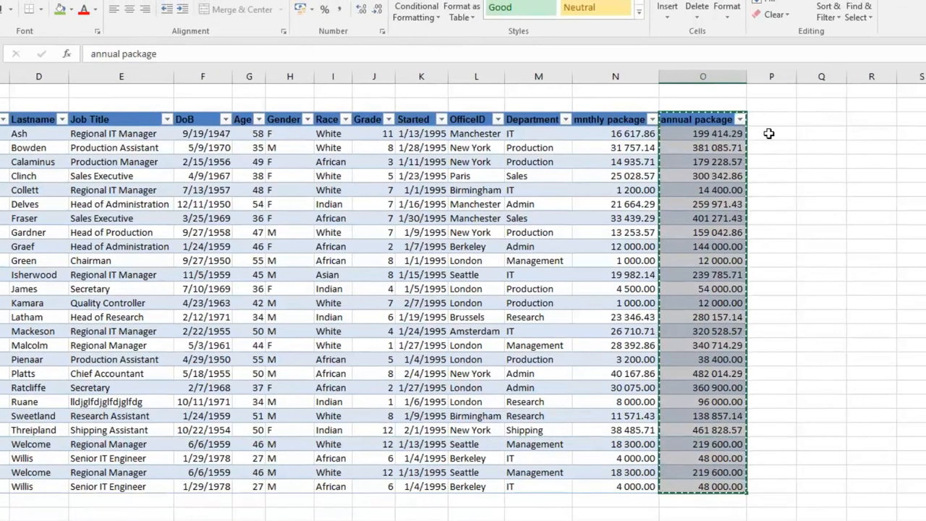
{"action": "left_click", "coordinate": [768, 119]}
{"action": "key", "text": "ctrl+v"}
{"action": "double_click", "coordinate": [796, 75]}
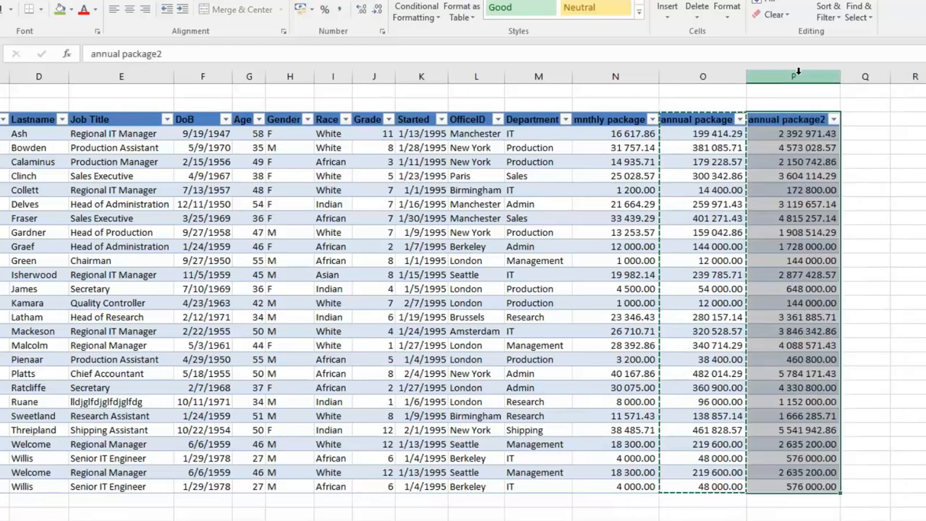
{"action": "left_click", "coordinate": [808, 188]}
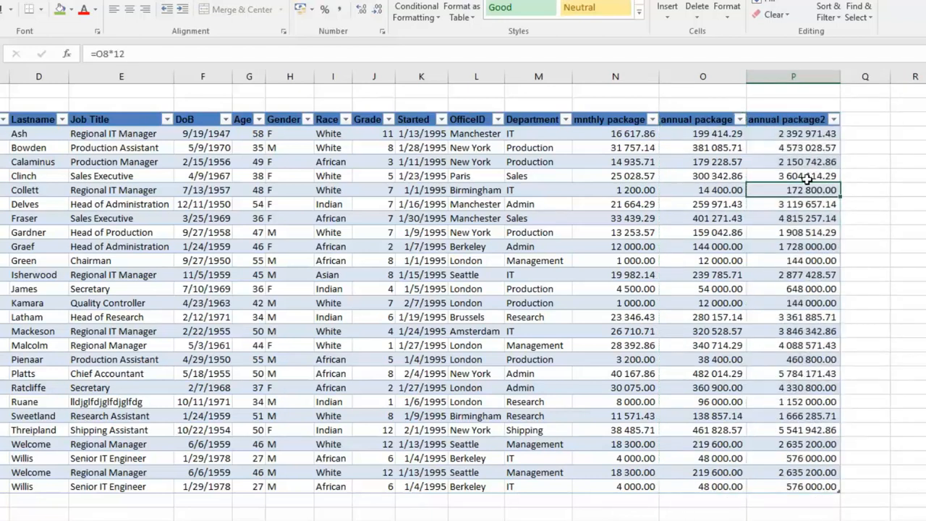
{"action": "left_click", "coordinate": [808, 119]}
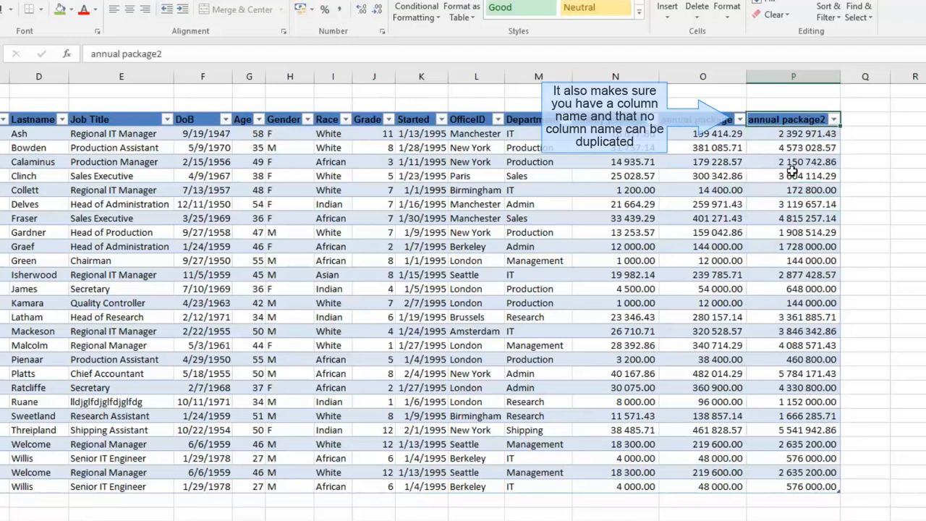
Step: Apply the Medium table style with a blue header and grey banded rows to the employee table
{"action": "left_click", "coordinate": [568, 303]}
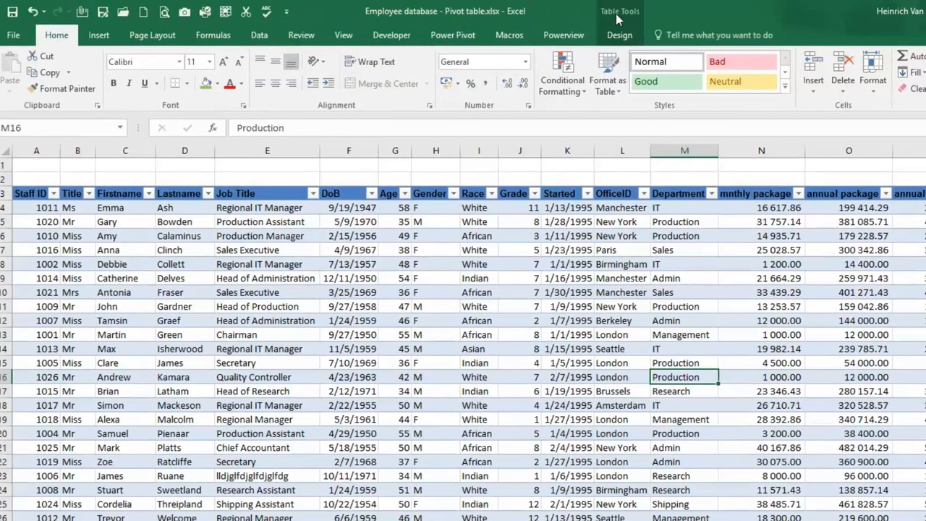
{"action": "left_click", "coordinate": [624, 35]}
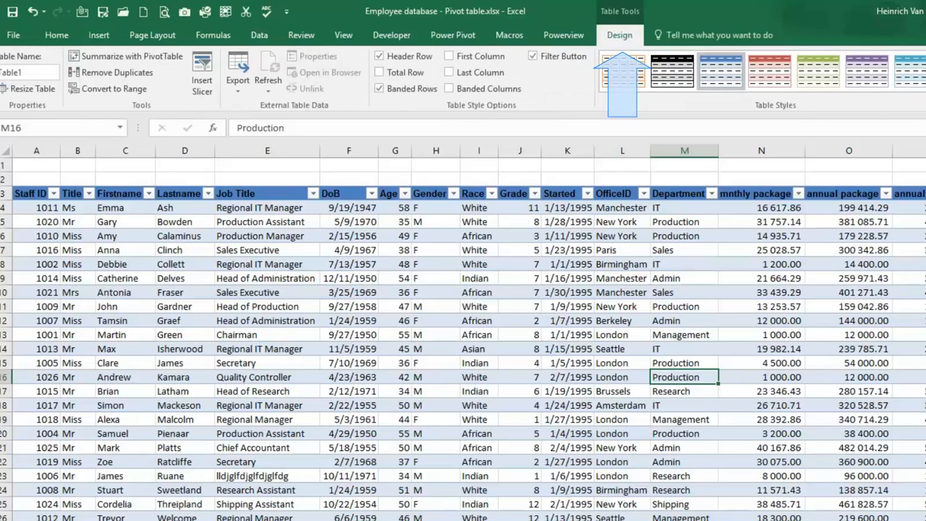
{"action": "left_click", "coordinate": [922, 101]}
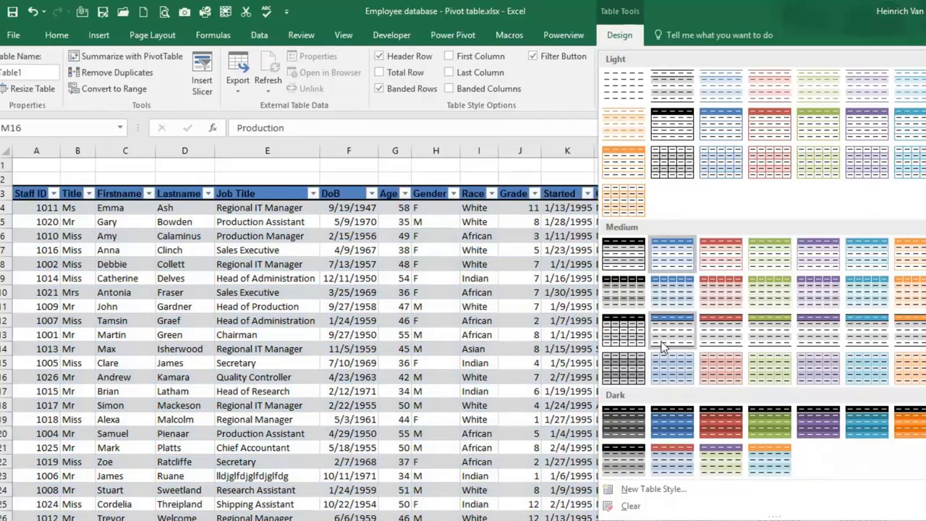
{"action": "left_click", "coordinate": [664, 347]}
{"action": "left_click", "coordinate": [613, 303]}
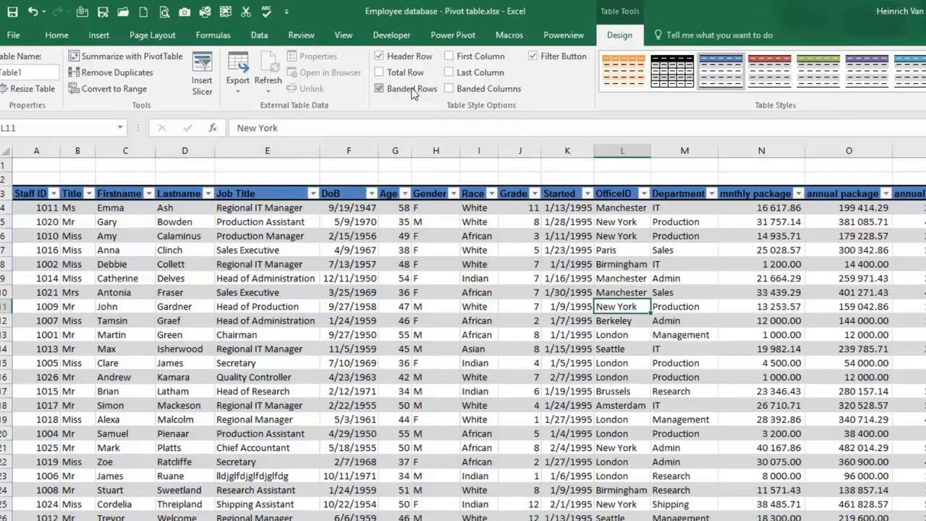
Step: Turn the table's banded rows off and back on
{"action": "left_click", "coordinate": [379, 89]}
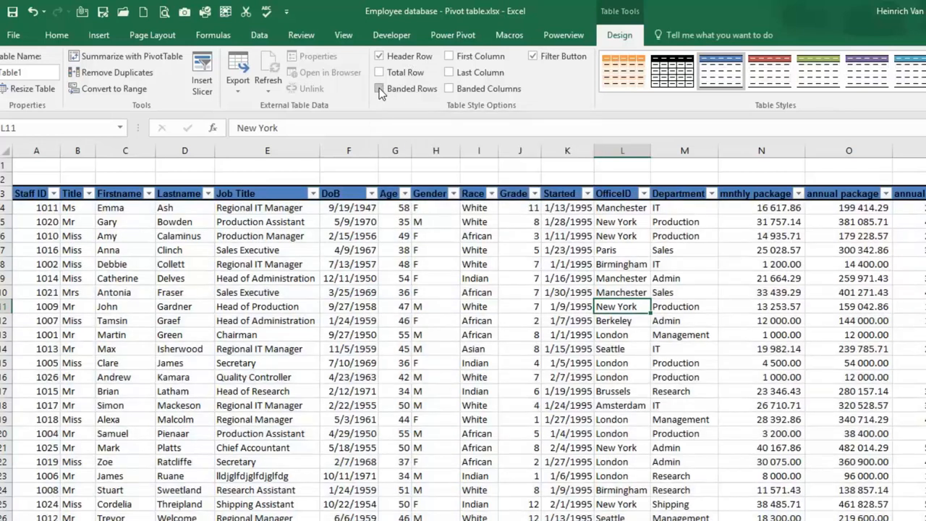
{"action": "left_click", "coordinate": [379, 90]}
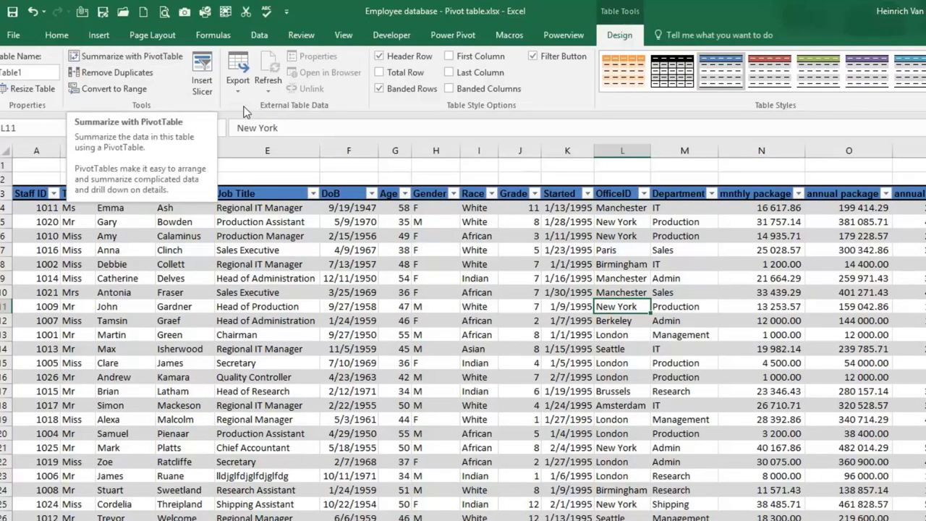
{"action": "left_click", "coordinate": [340, 265]}
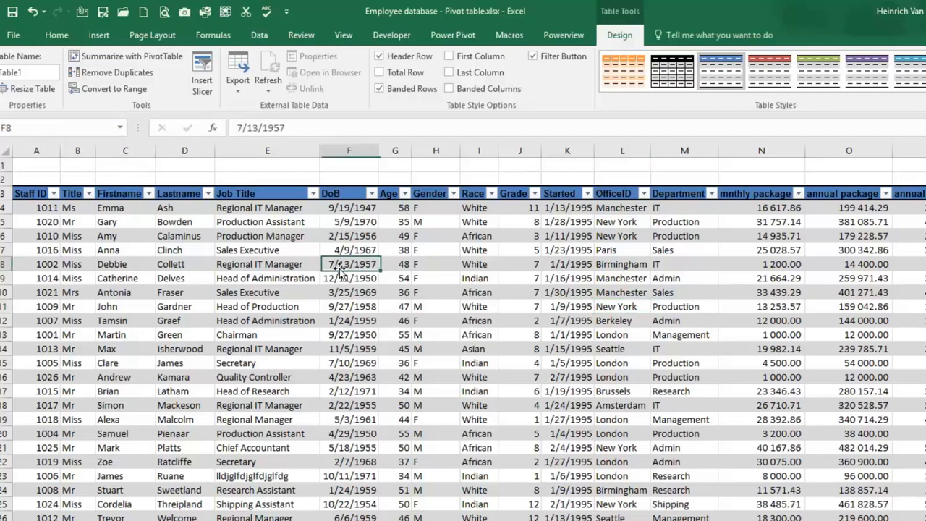
Step: Insert slicers for the Department and Gender fields of the employee table
{"action": "left_click", "coordinate": [278, 247]}
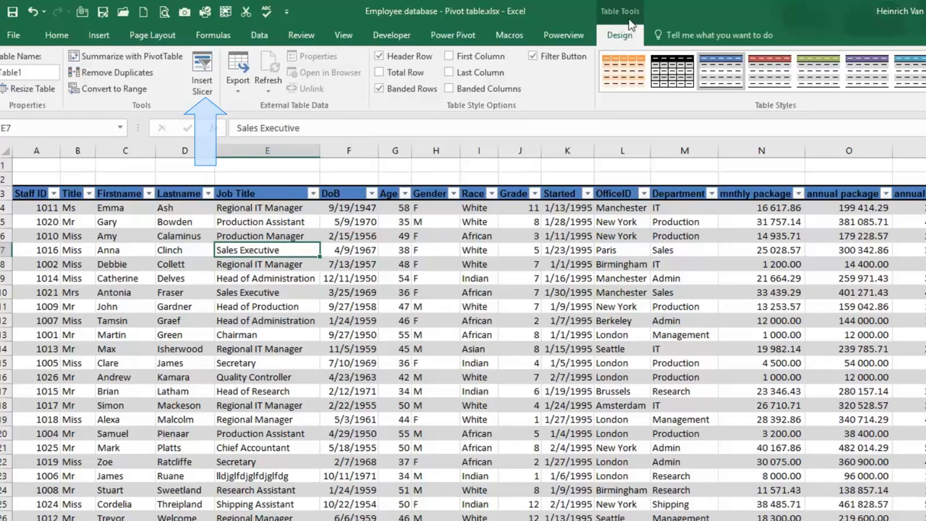
{"action": "left_click", "coordinate": [203, 79]}
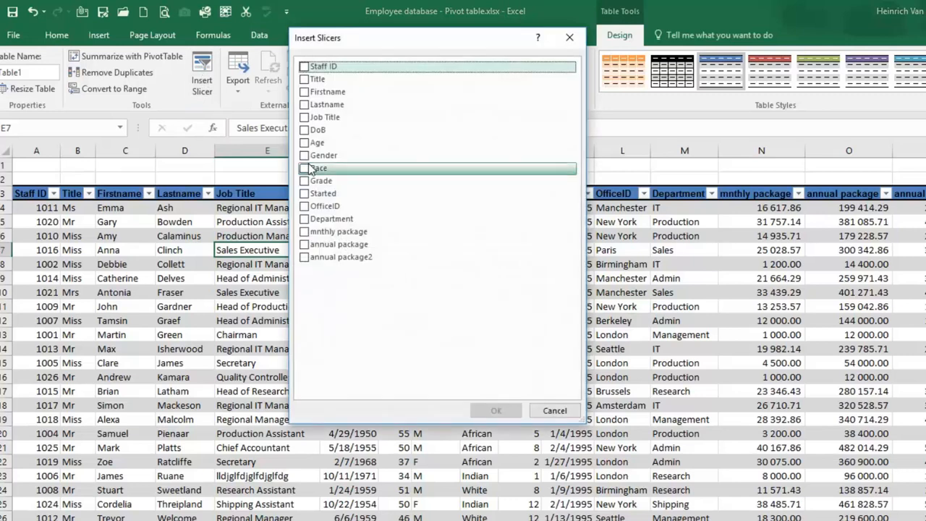
{"action": "left_click", "coordinate": [304, 221]}
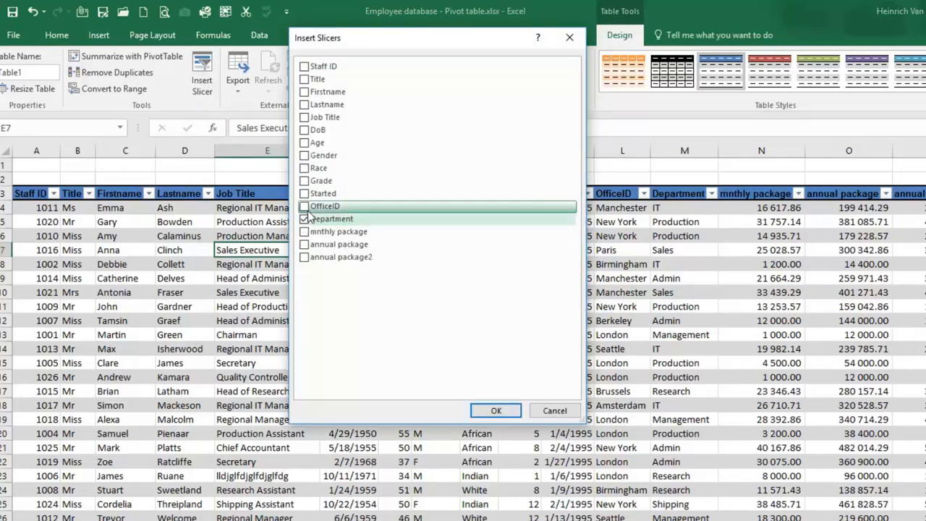
{"action": "left_click", "coordinate": [304, 155]}
{"action": "left_click", "coordinate": [494, 410]}
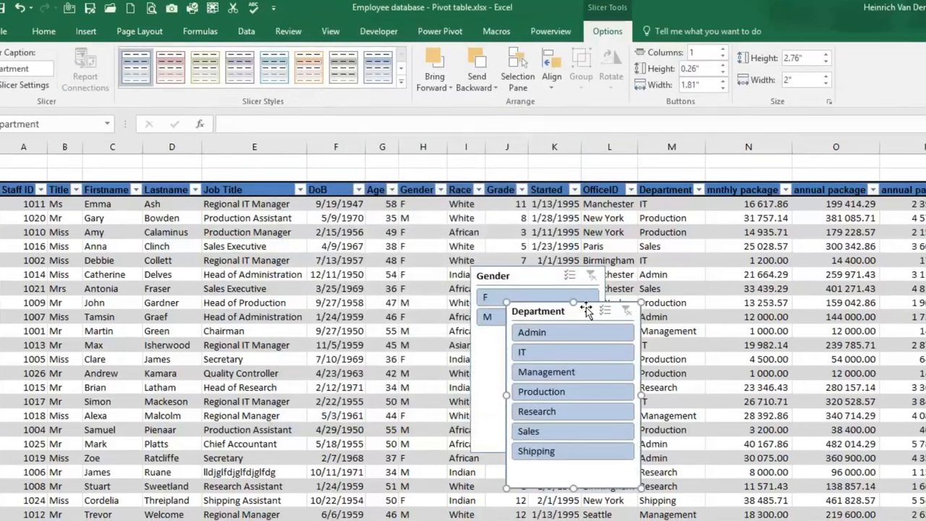
Step: Move the Department slicer to the table's right edge over columns P to R and place the Gender slicer directly beneath it
{"action": "left_click_drag", "start_coordinate": [600, 314], "coordinate": [925, 173]}
{"action": "left_click_drag", "start_coordinate": [861, 116], "coordinate": [843, 119]}
{"action": "left_click_drag", "start_coordinate": [355, 227], "coordinate": [822, 316]}
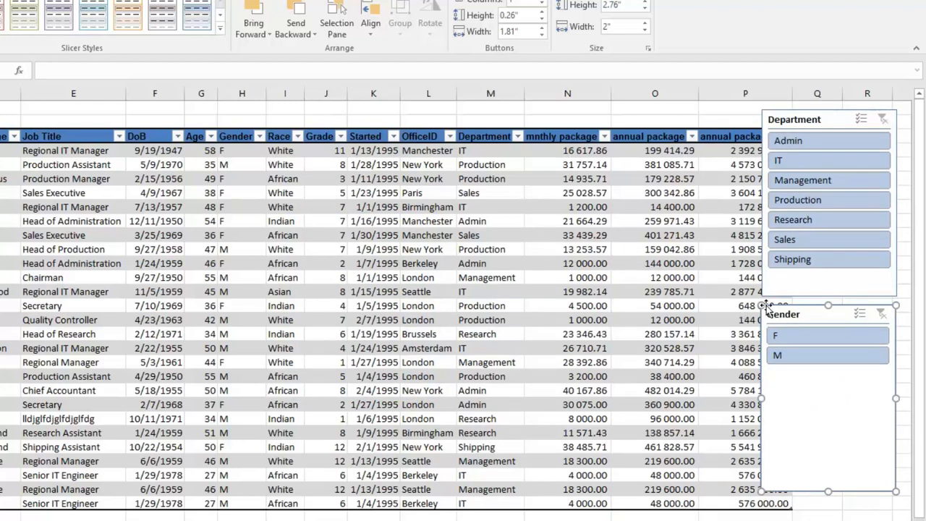
Step: Filter the table with the slicers to the Management department and gender M, and clear both filters again
{"action": "left_click", "coordinate": [810, 182]}
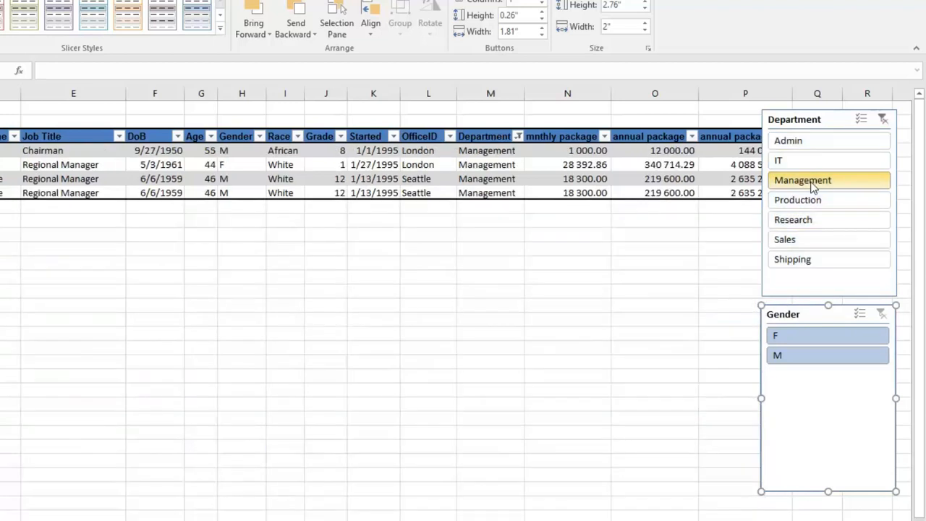
{"action": "left_click", "coordinate": [812, 354]}
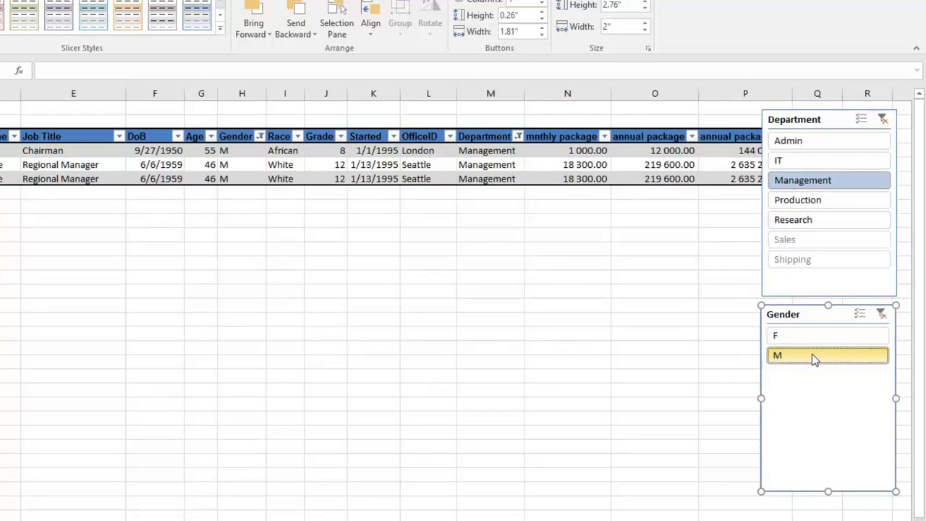
{"action": "left_click", "coordinate": [882, 315]}
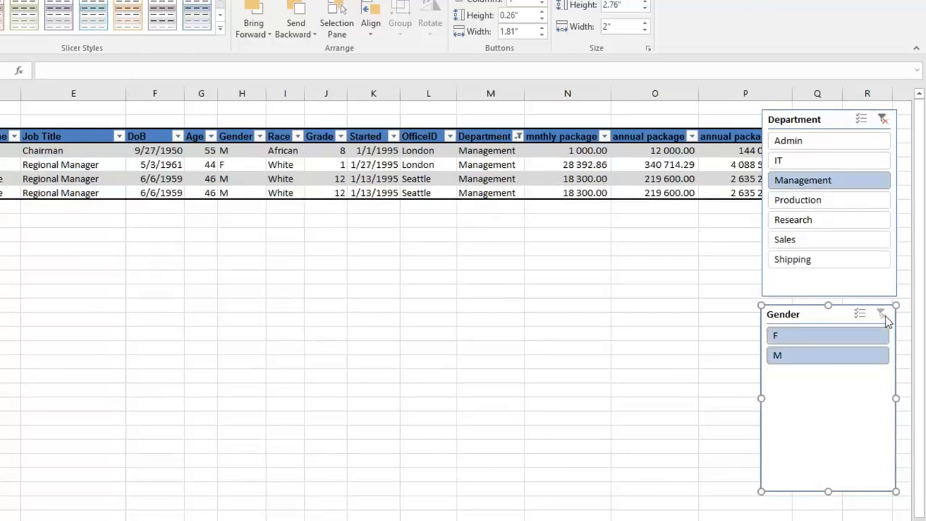
{"action": "left_click", "coordinate": [882, 119]}
{"action": "left_click", "coordinate": [712, 217]}
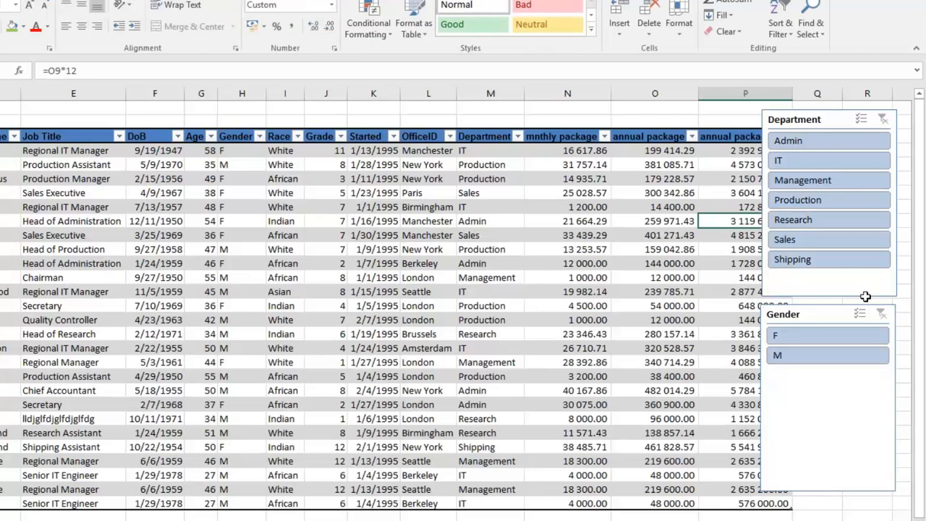
Step: Shift the Department slicer up and left, and shorten it to about 2.45" high and the Gender slicer to about 1.04"
{"action": "left_click_drag", "start_coordinate": [862, 295], "coordinate": [801, 265]}
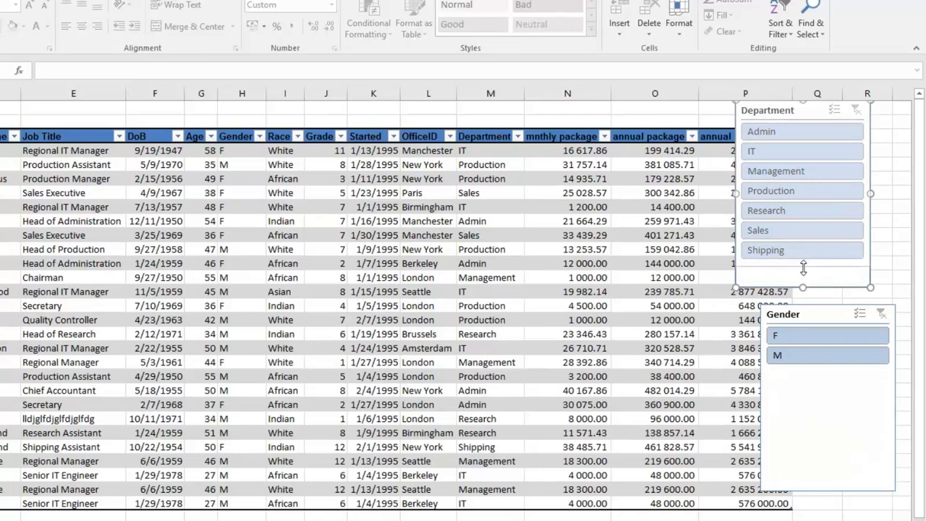
{"action": "left_click", "coordinate": [842, 405]}
{"action": "left_click_drag", "start_coordinate": [828, 491], "coordinate": [833, 374]}
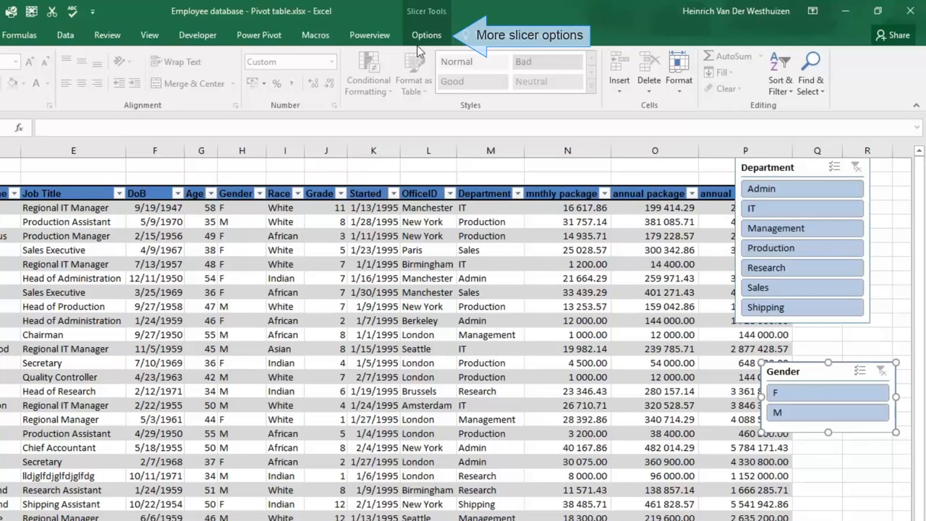
Step: Apply the light purple slicer style to both the Gender and Department slicers
{"action": "left_click", "coordinate": [426, 35]}
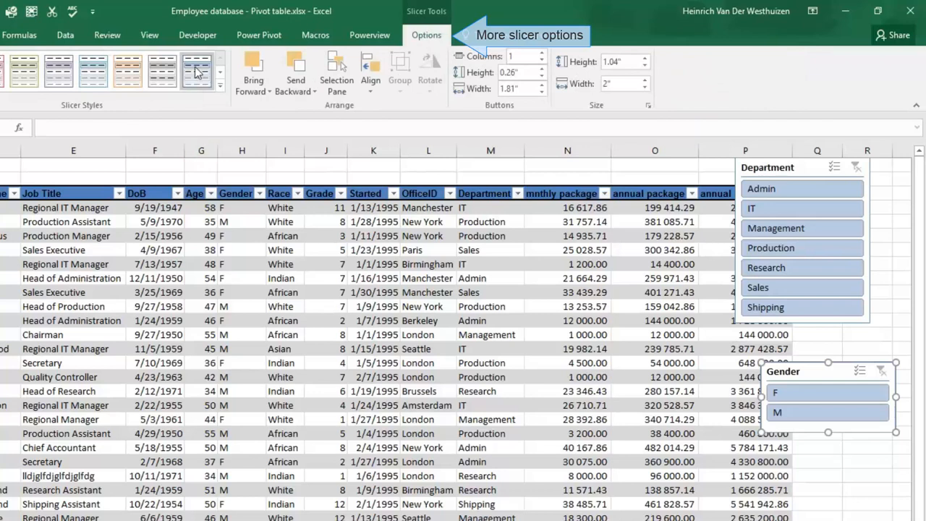
{"action": "left_click", "coordinate": [798, 167]}
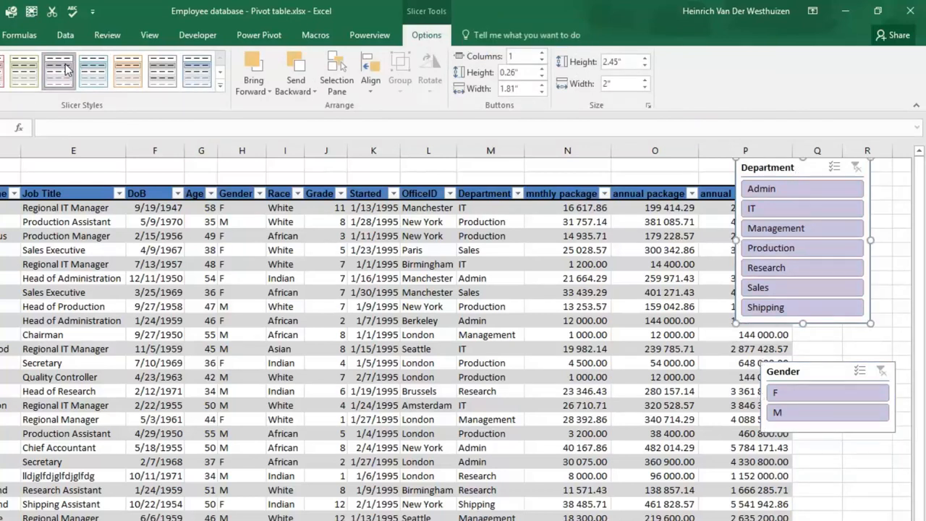
Step: Add a total row to the bottom of the employee table
{"action": "left_click", "coordinate": [583, 275]}
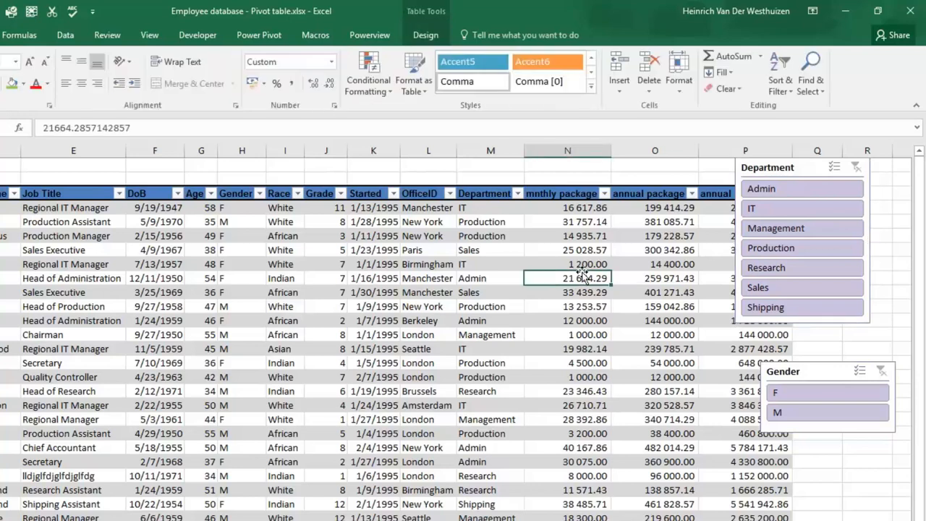
{"action": "left_click", "coordinate": [421, 36]}
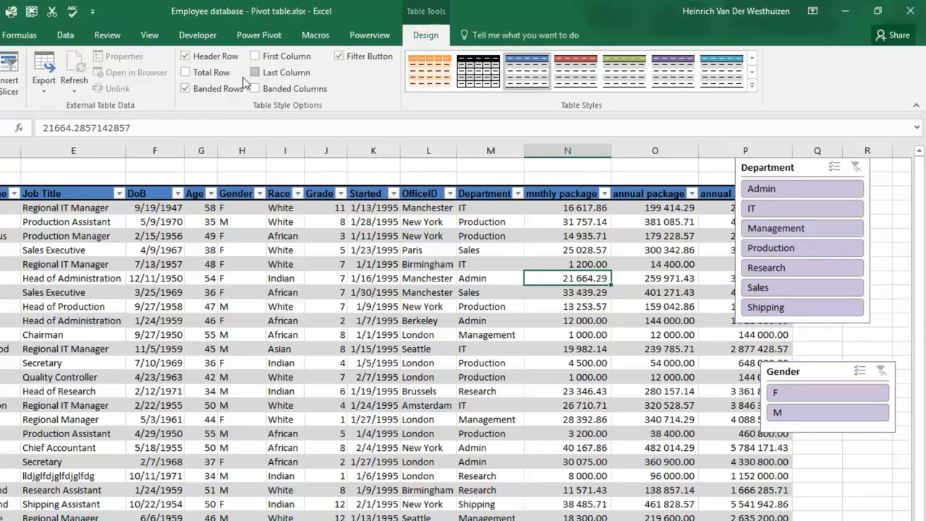
{"action": "left_click", "coordinate": [217, 75]}
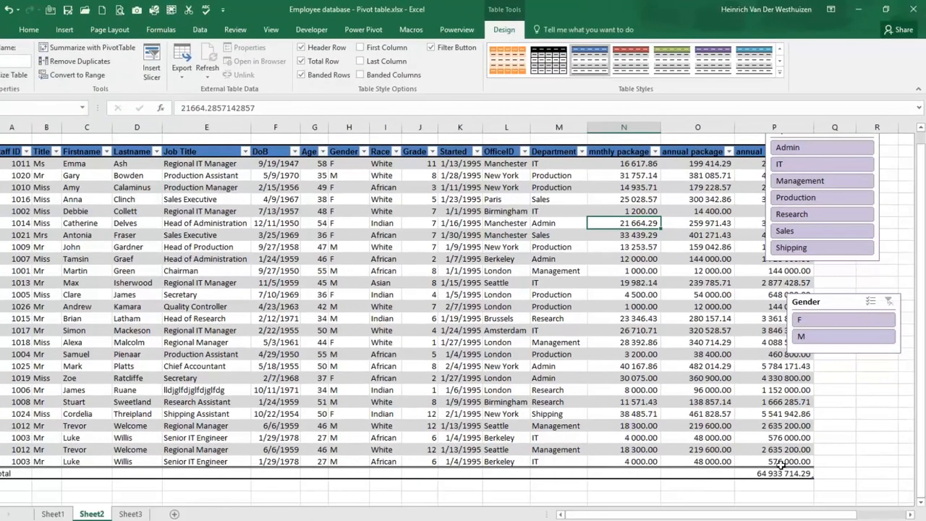
Step: Extend the last column's total across the annual package and mnthly package columns, and set the mnthly package total to Average
{"action": "left_click", "coordinate": [774, 475]}
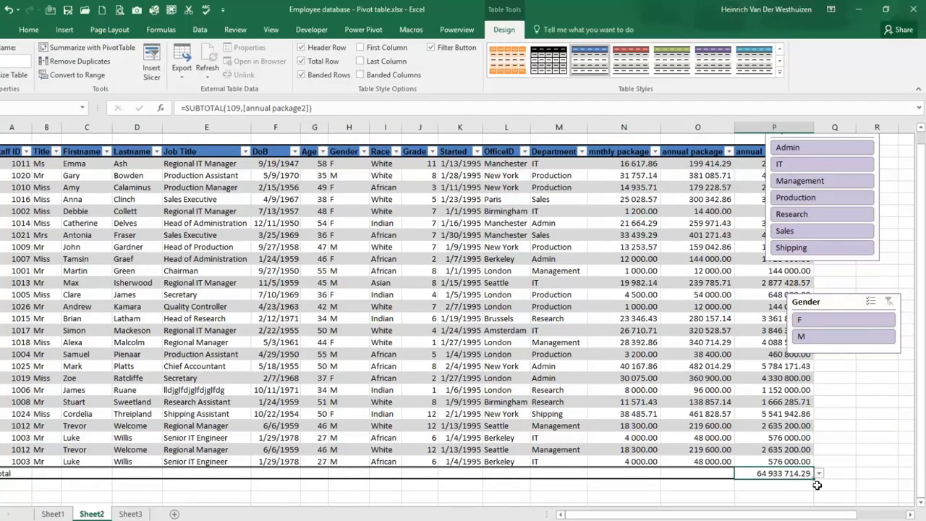
{"action": "left_click_drag", "start_coordinate": [812, 479], "coordinate": [606, 475]}
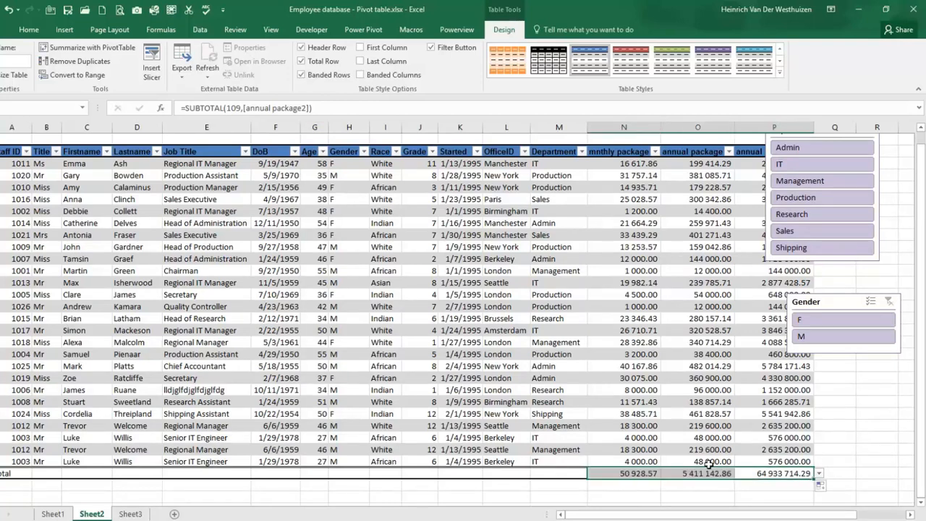
{"action": "left_click", "coordinate": [653, 473]}
{"action": "left_click", "coordinate": [666, 474]}
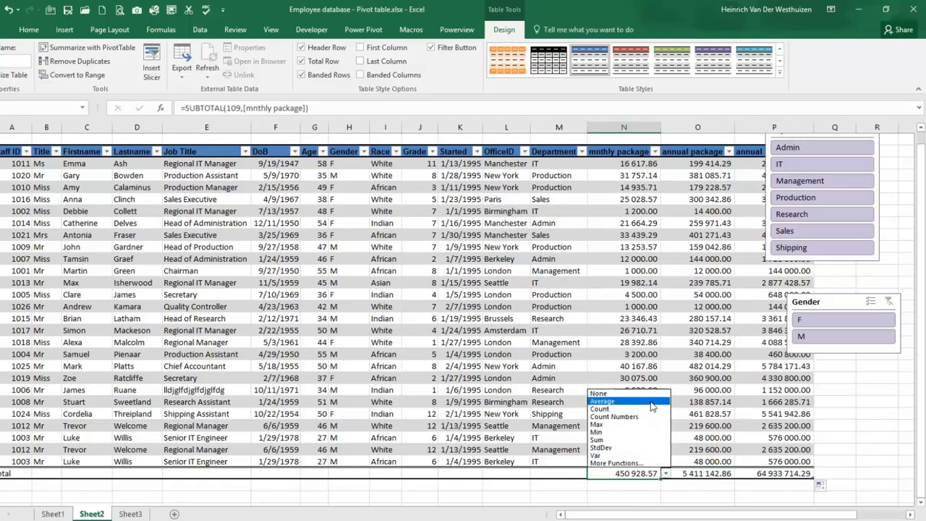
{"action": "left_click", "coordinate": [653, 402]}
{"action": "left_click", "coordinate": [690, 474]}
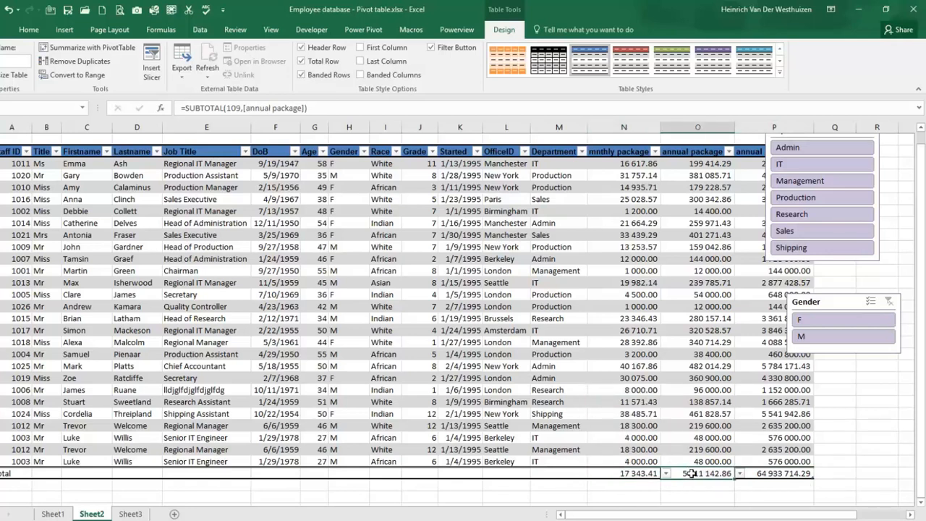
Step: Filter the Department column from its header so that the table lists only IT employees
{"action": "left_click", "coordinate": [679, 247]}
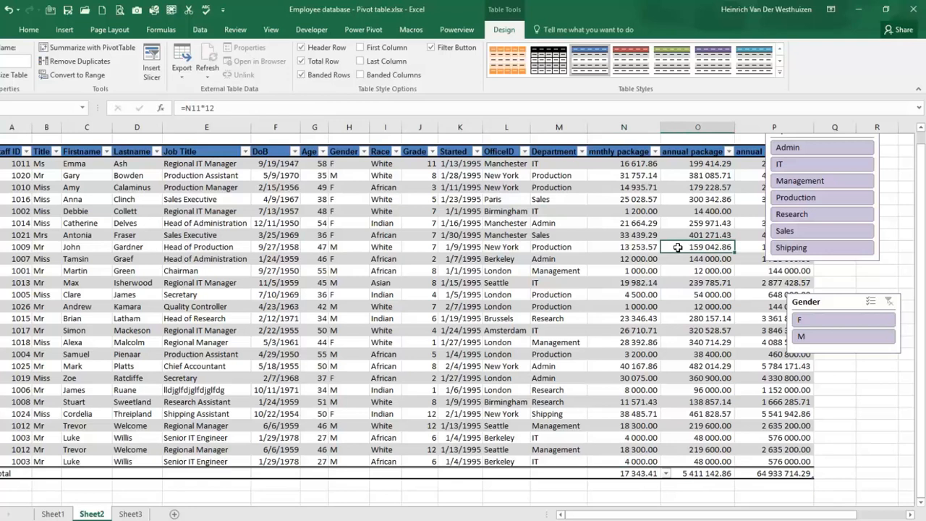
{"action": "left_click", "coordinate": [582, 153]}
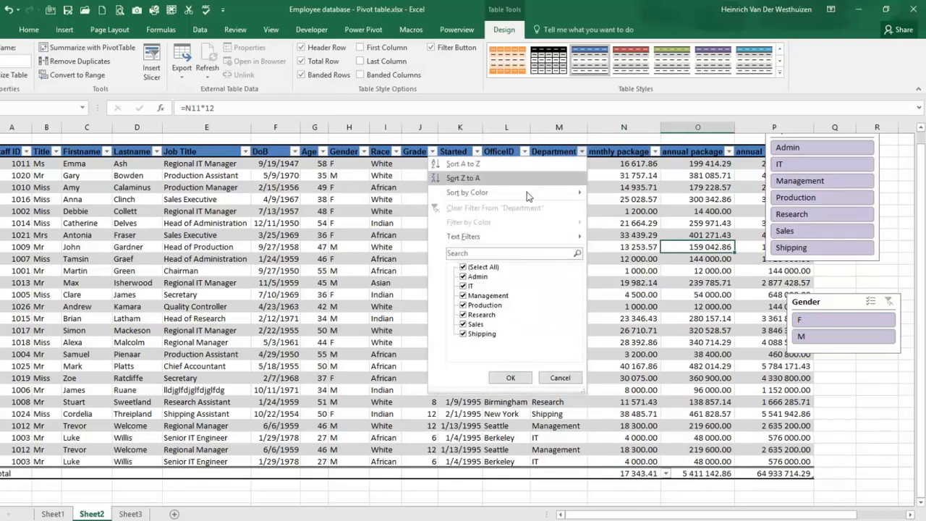
{"action": "left_click", "coordinate": [464, 267]}
{"action": "left_click", "coordinate": [463, 285]}
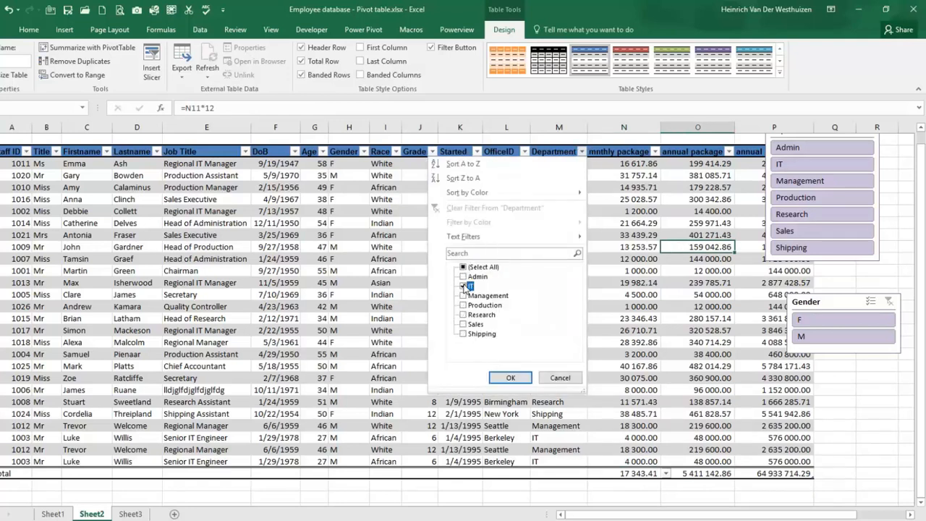
{"action": "left_click", "coordinate": [510, 376]}
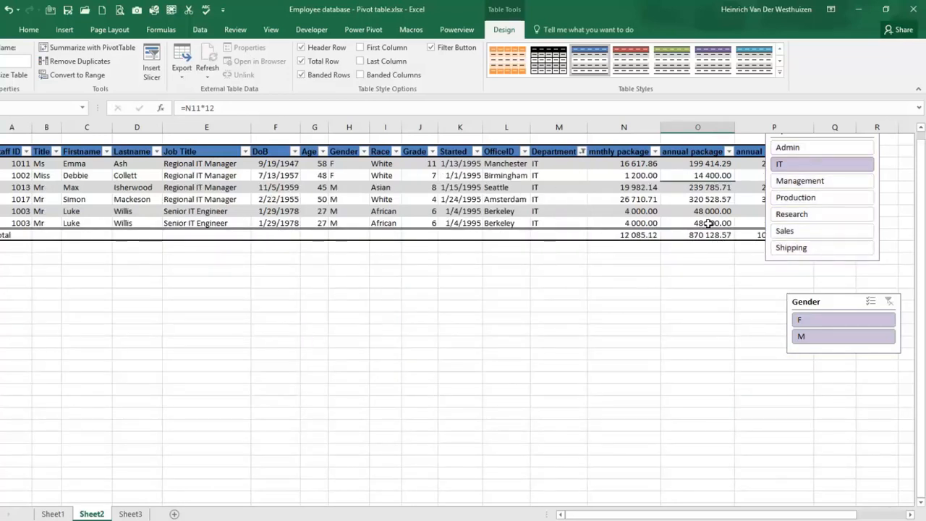
{"action": "left_click", "coordinate": [675, 202]}
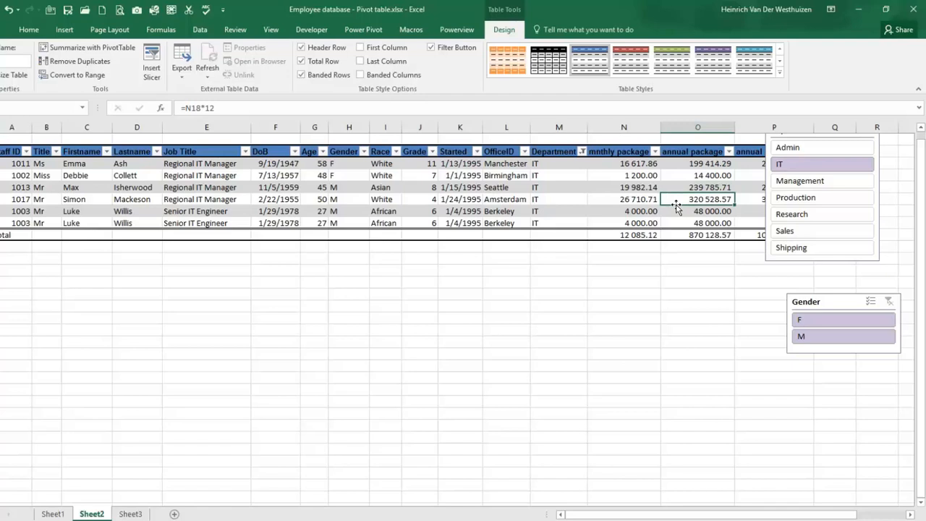